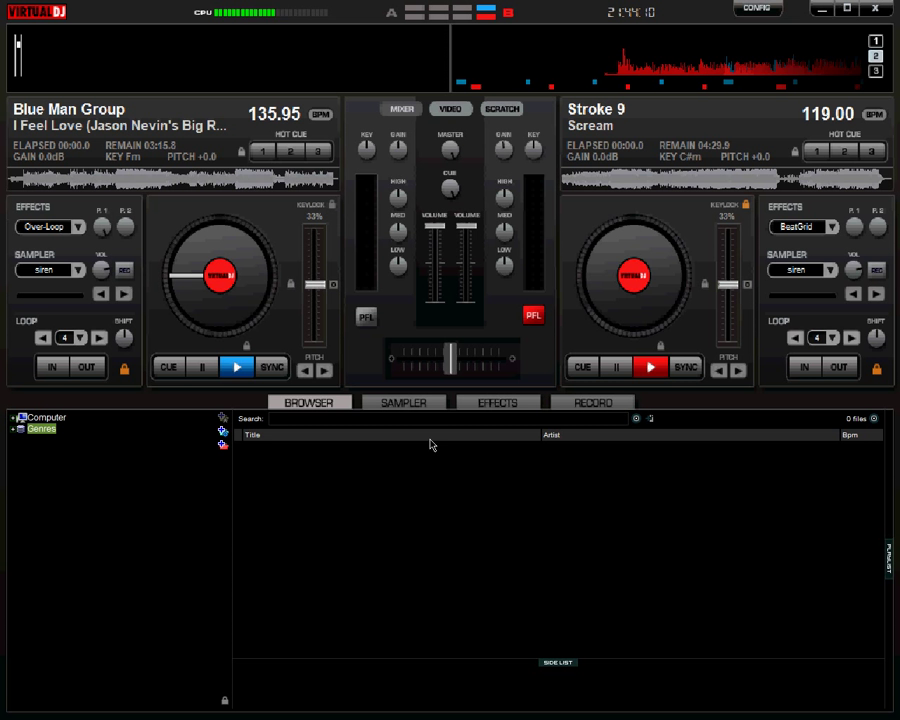
# - Apply the VirtualDJ:InternalMixer skin from the Skins settings
pyautogui.click(752, 9)
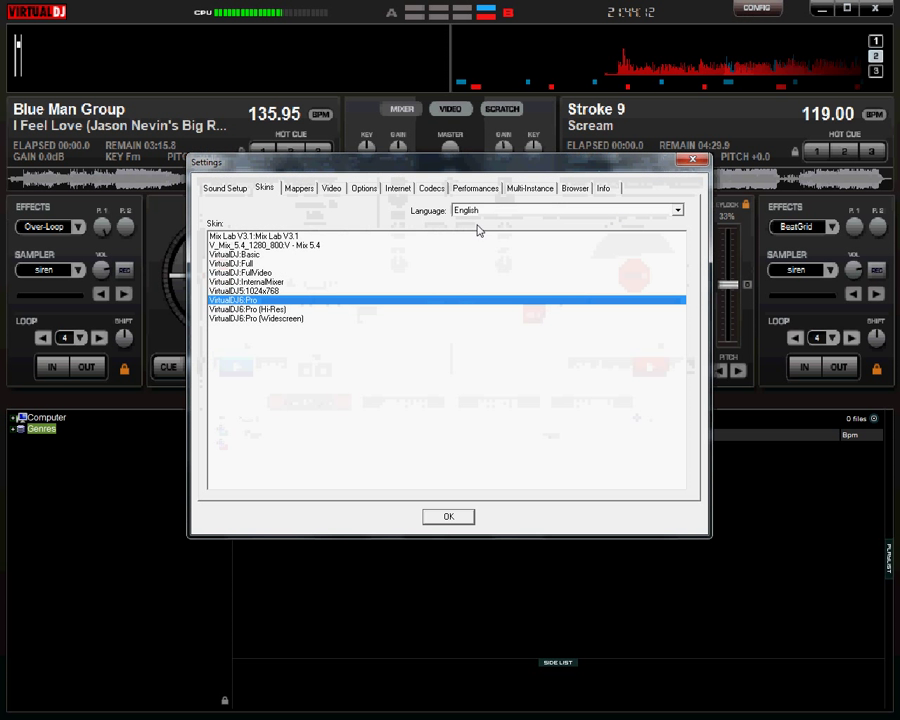
pyautogui.click(271, 283)
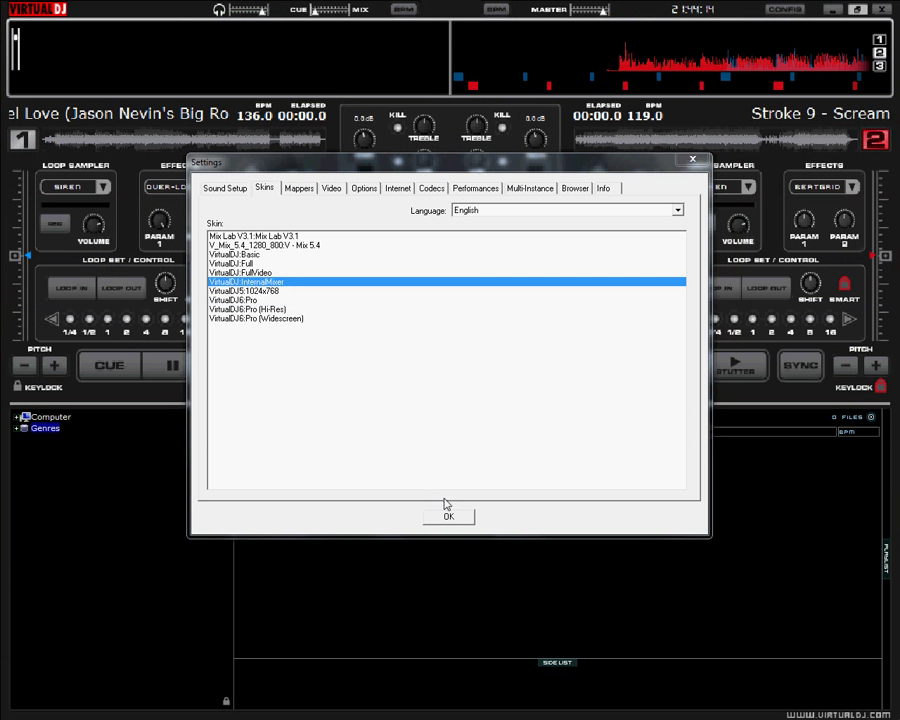
pyautogui.click(457, 517)
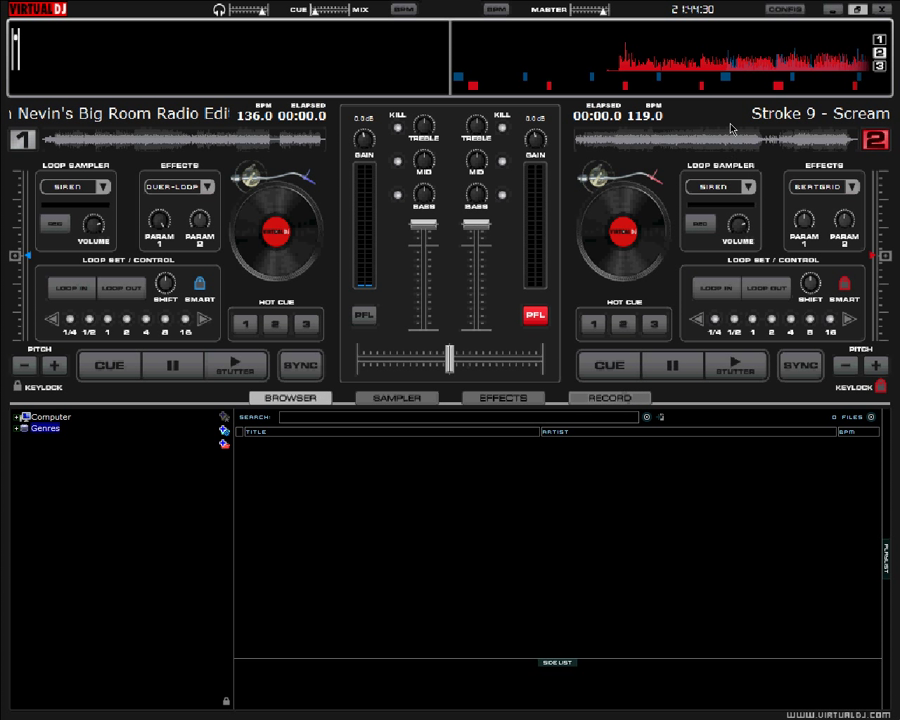
# - Switch back to the VirtualDJ6:Pro skin and close the settings
pyautogui.click(784, 9)
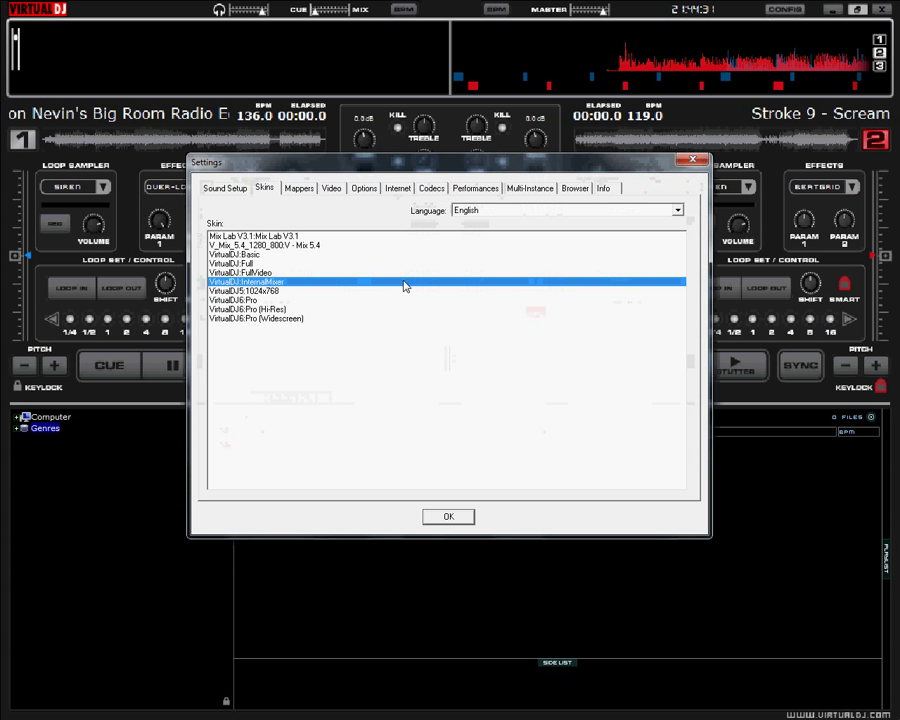
pyautogui.click(285, 300)
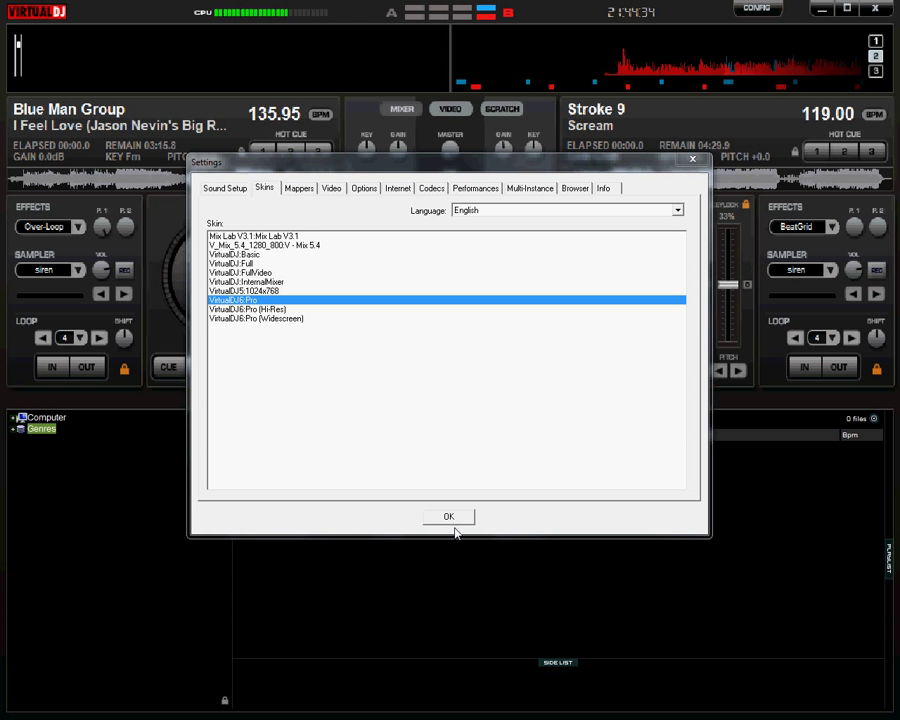
pyautogui.click(452, 517)
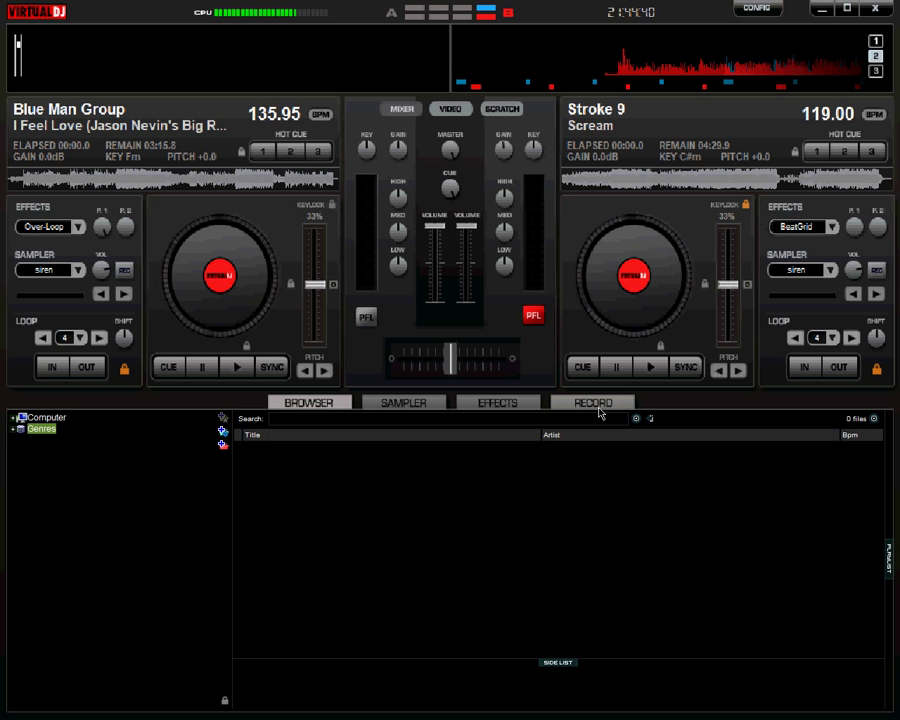
# - On the Record tab, choose Broadcast and open its CONFIG dialog
pyautogui.click(598, 407)
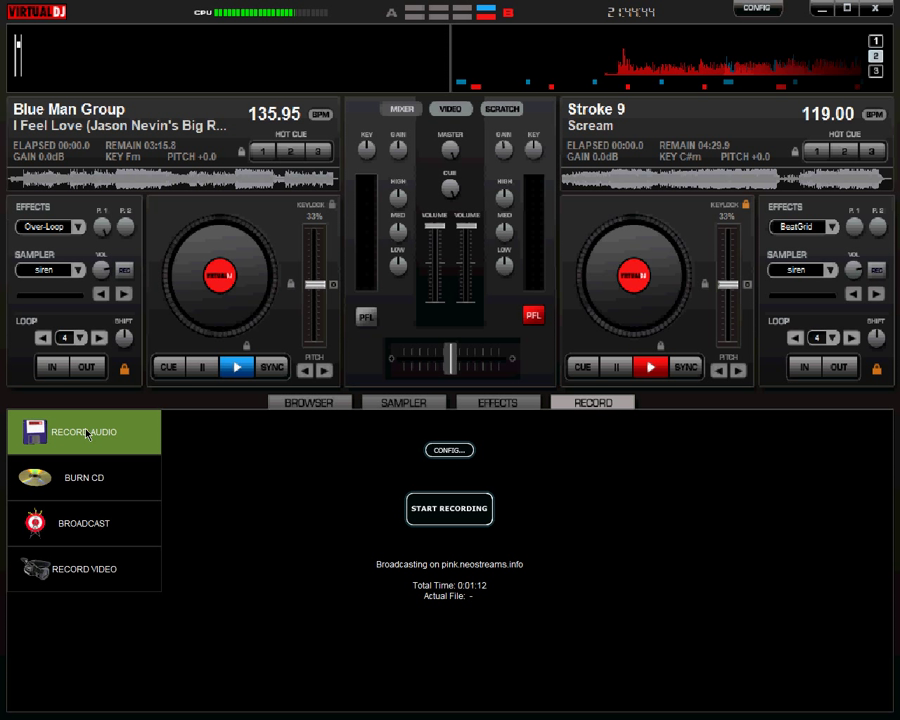
pyautogui.click(89, 531)
pyautogui.click(449, 450)
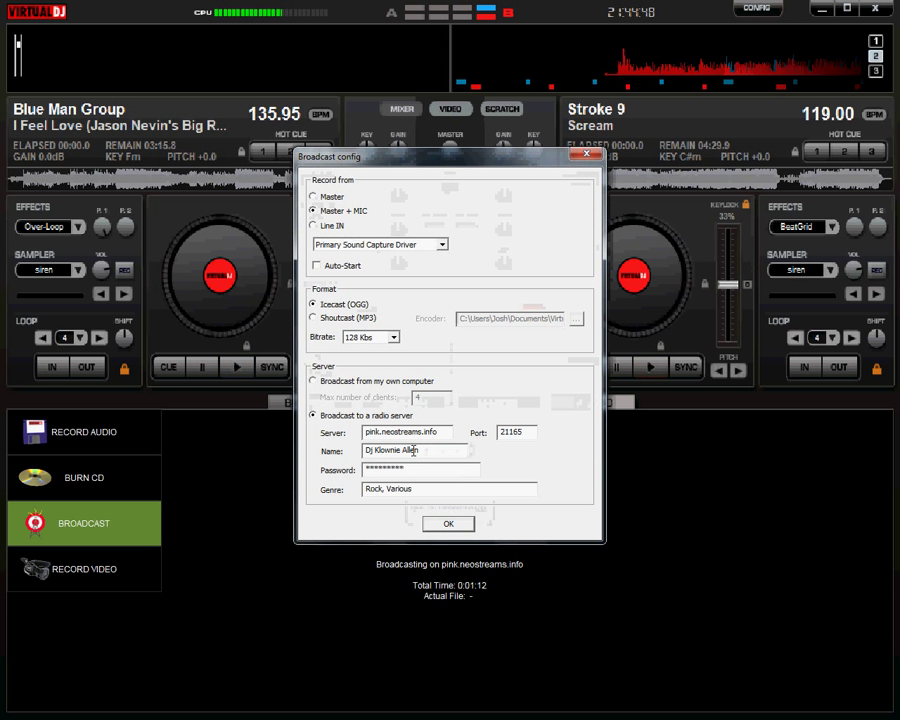
# - Set Record from to Master + MIC with Primary Sound Capture Driver as the capture device
pyautogui.click(340, 225)
pyautogui.click(333, 196)
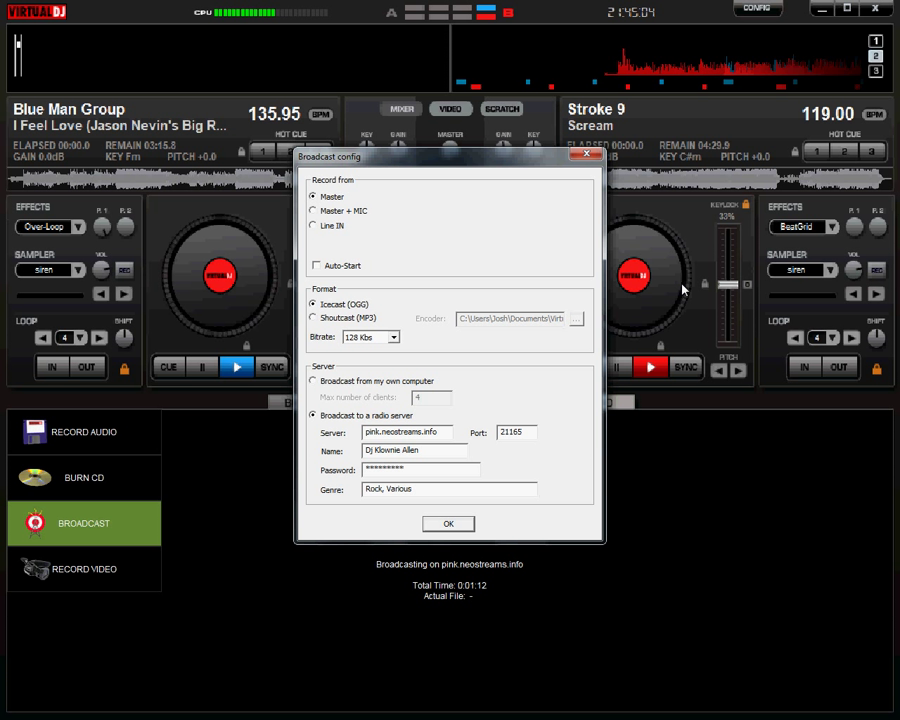
pyautogui.click(366, 212)
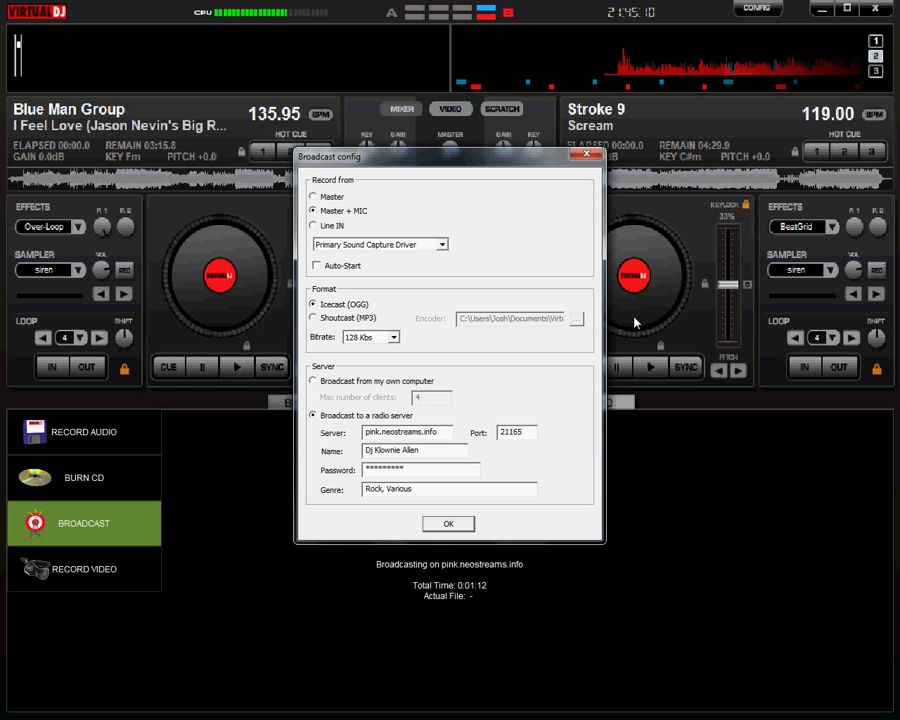
pyautogui.click(372, 247)
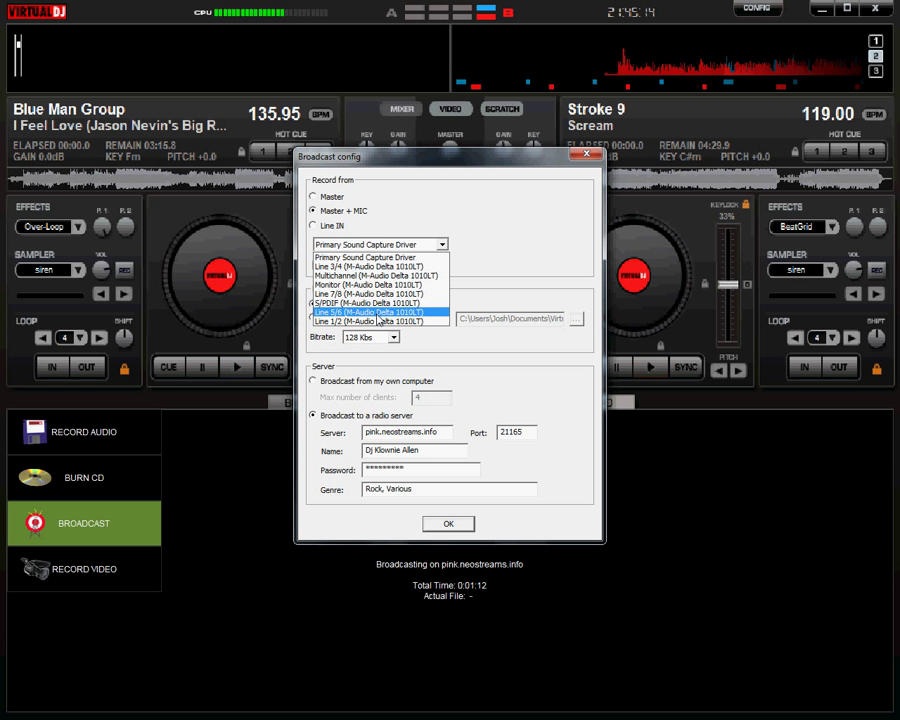
pyautogui.click(396, 256)
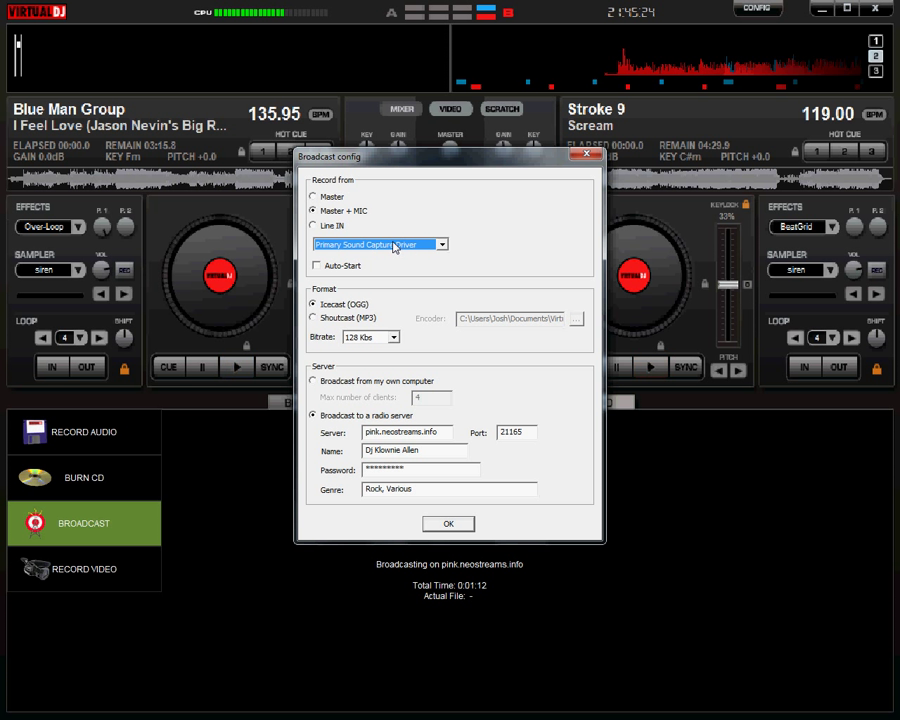
pyautogui.click(401, 247)
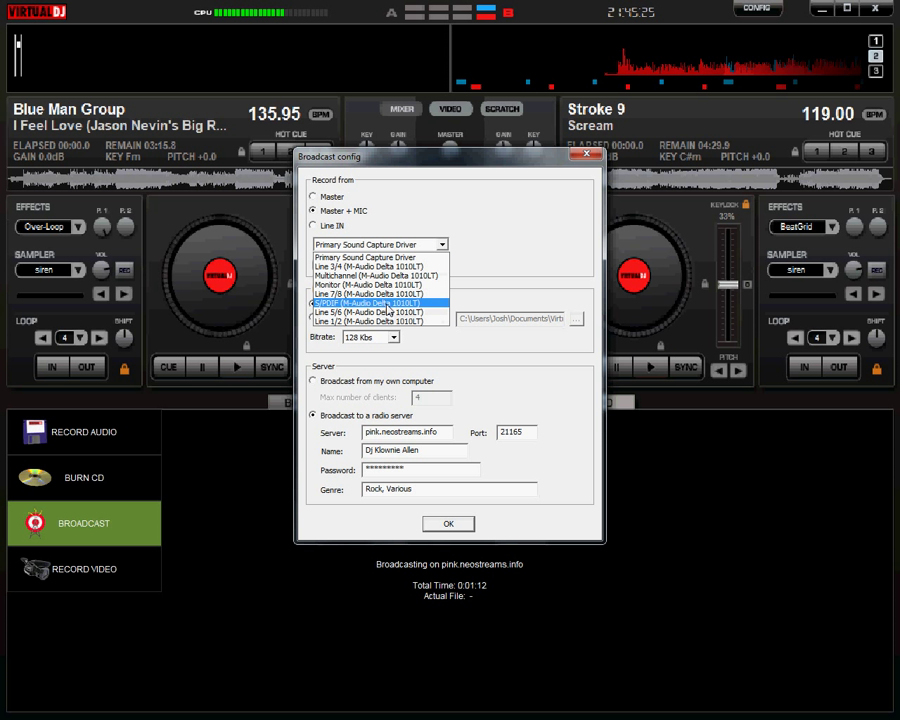
pyautogui.click(405, 257)
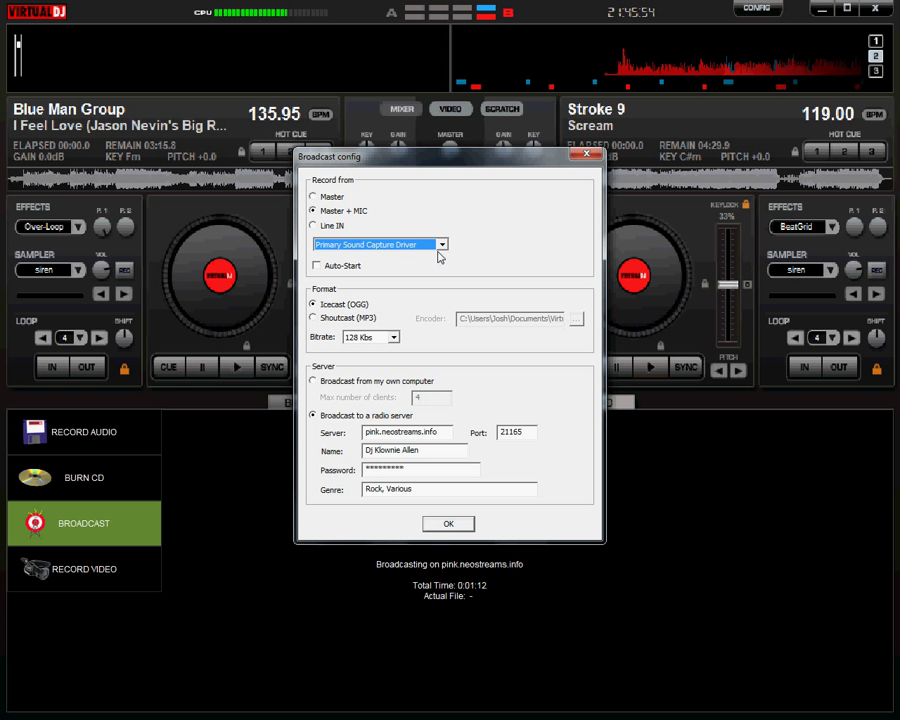
# - Try the Line IN and Master + MIC sources, then settle on Master only
pyautogui.click(336, 228)
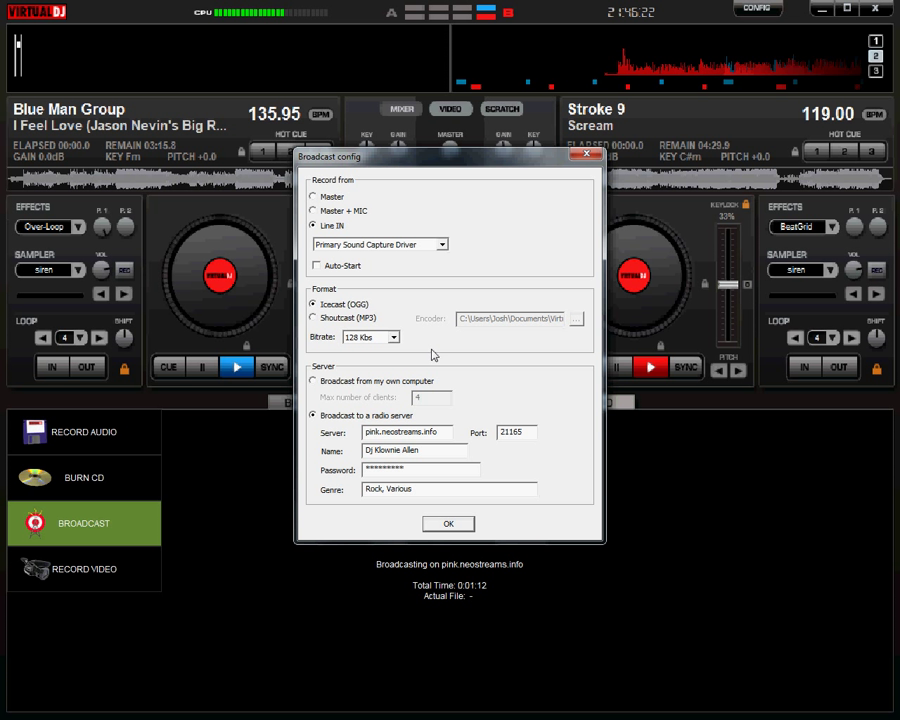
pyautogui.click(396, 247)
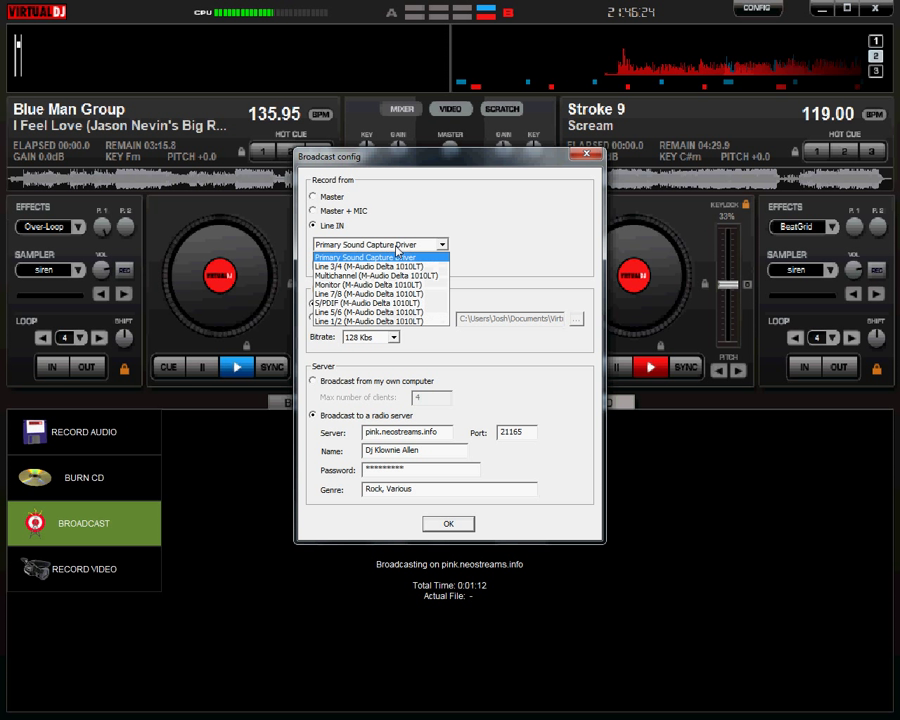
pyautogui.click(396, 248)
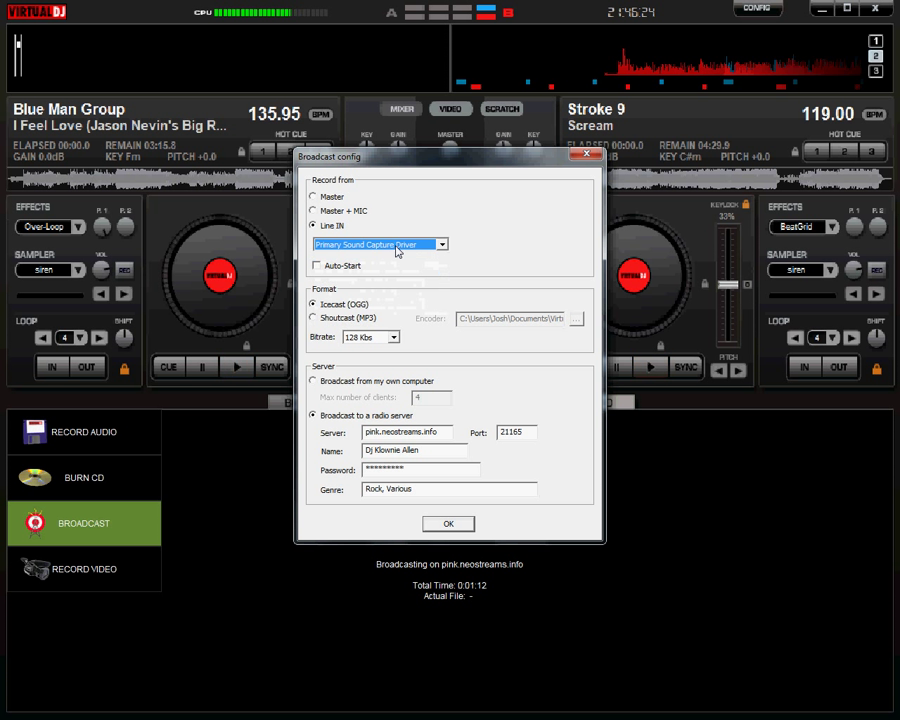
pyautogui.click(330, 213)
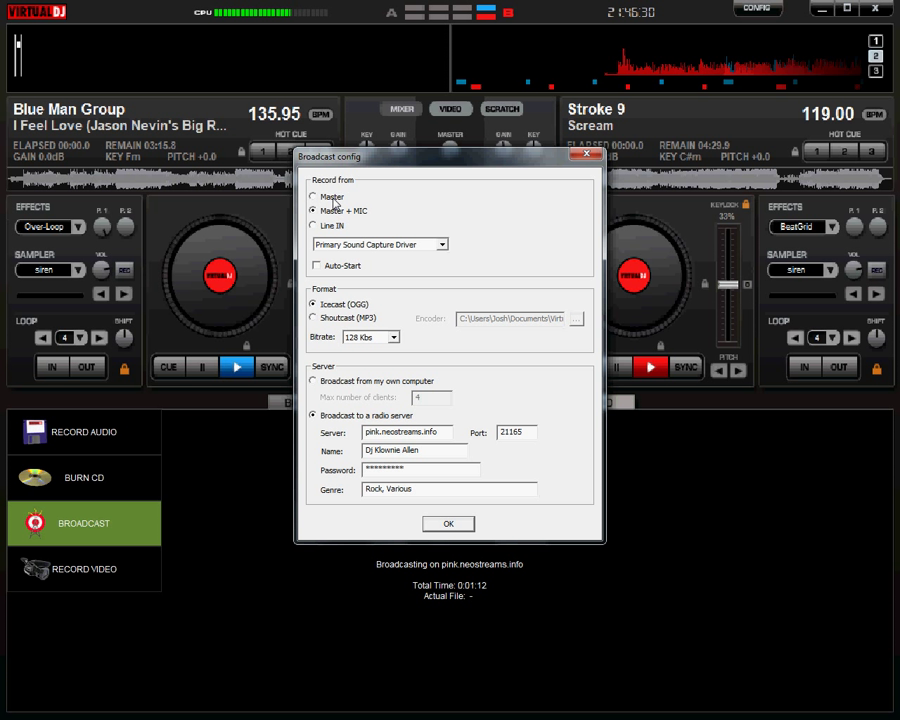
pyautogui.click(332, 198)
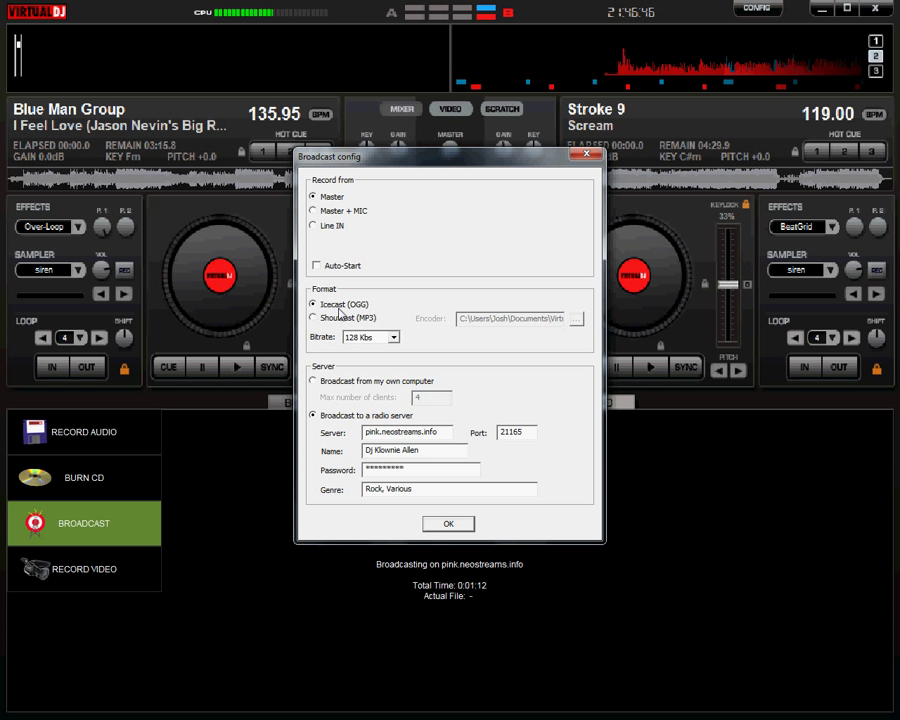
# - Switch the format to Shoutcast (MP3) and confirm the encoder path ends in lame_enc.dll
pyautogui.click(344, 319)
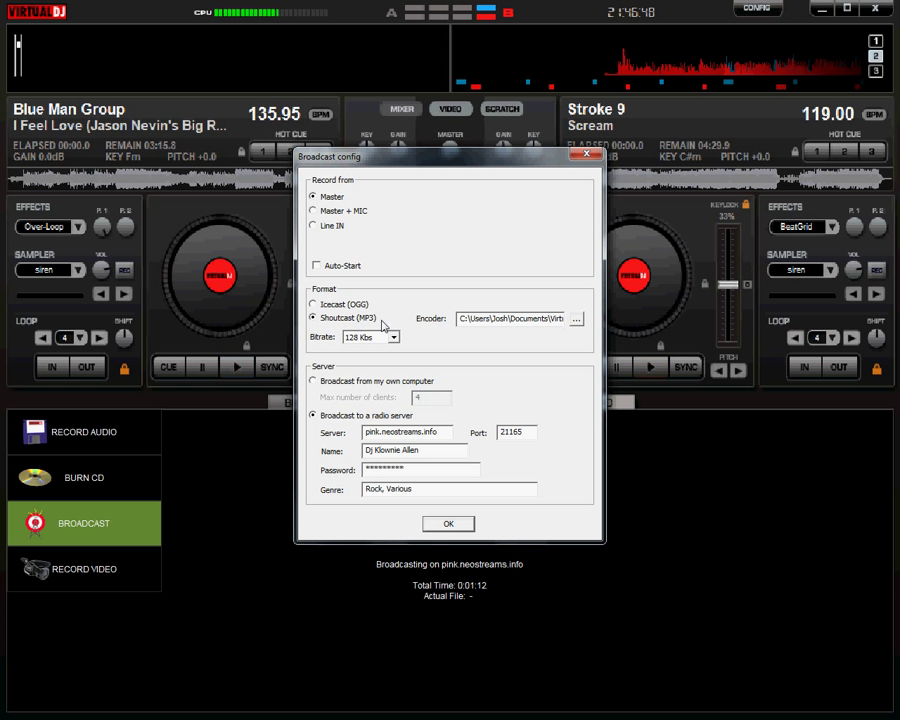
pyautogui.doubleClick(565, 318)
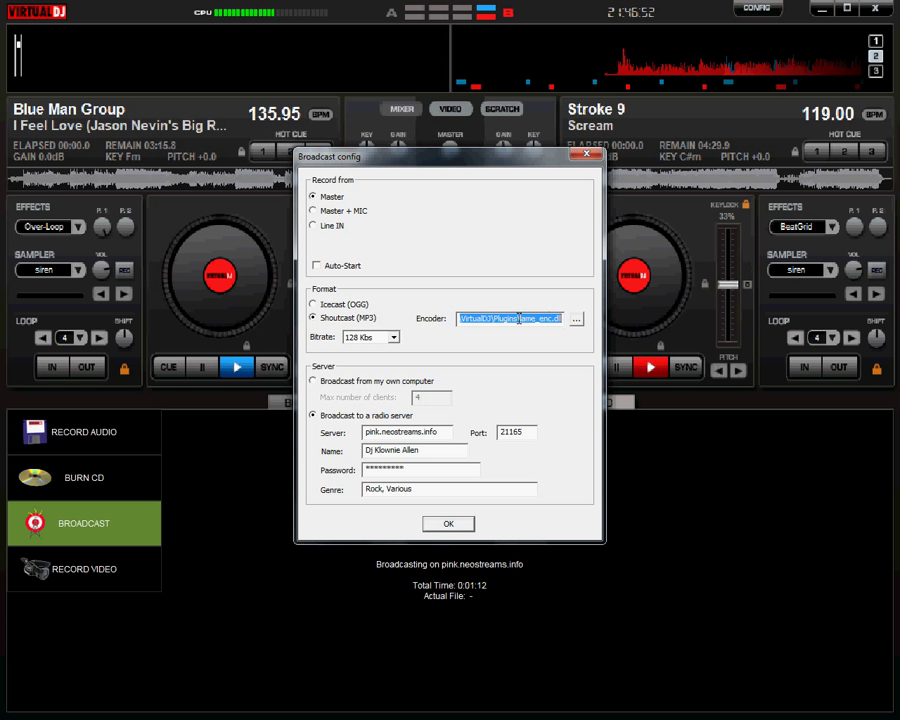
pyautogui.moveTo(519, 318); pyautogui.dragTo(562, 318)
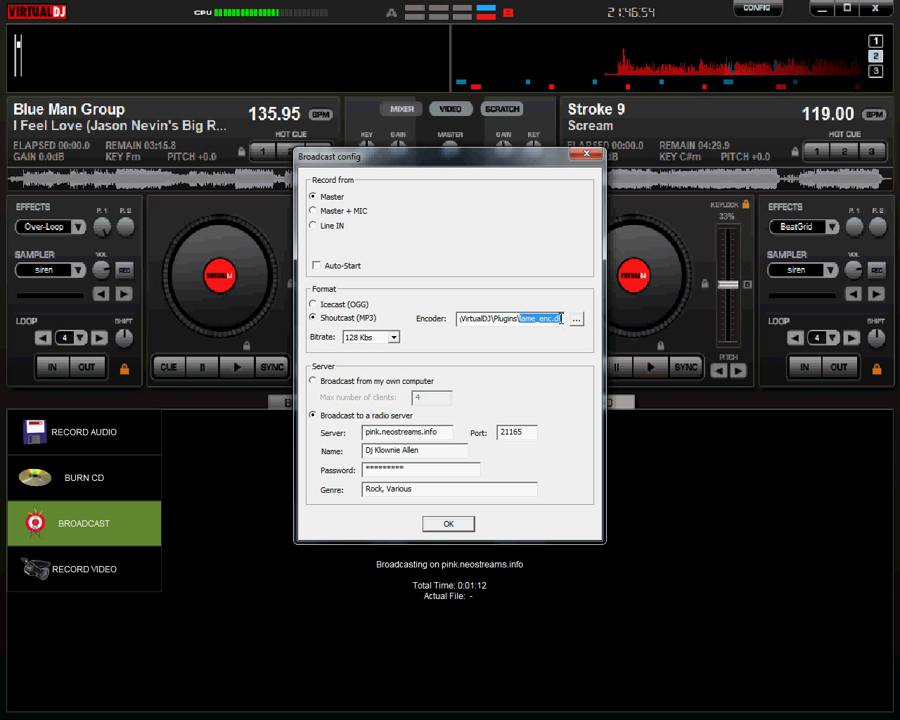
pyautogui.click(494, 322)
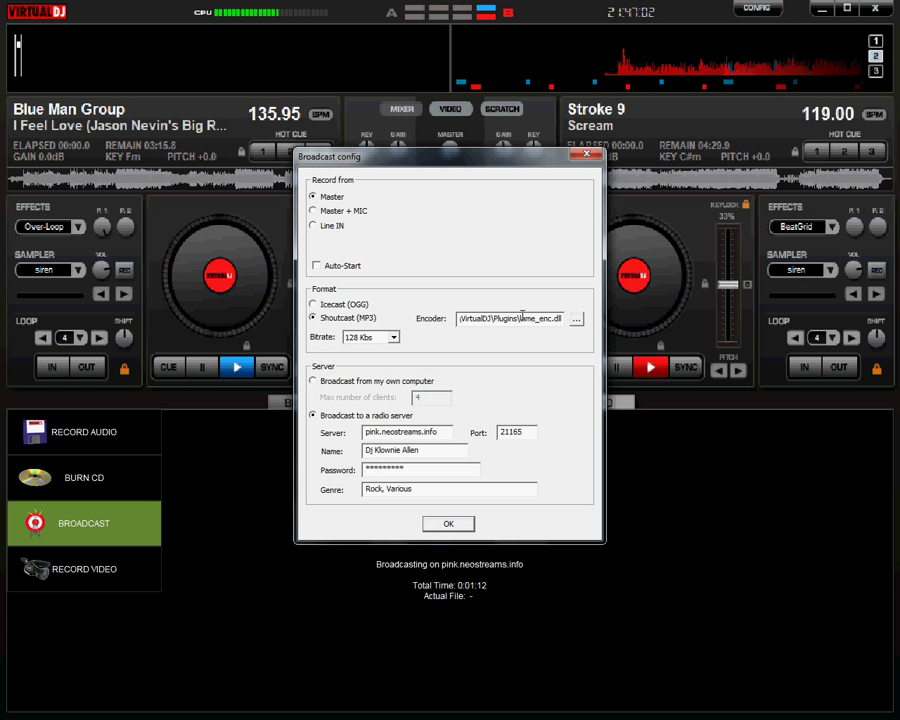
pyautogui.moveTo(520, 318); pyautogui.dragTo(555, 321)
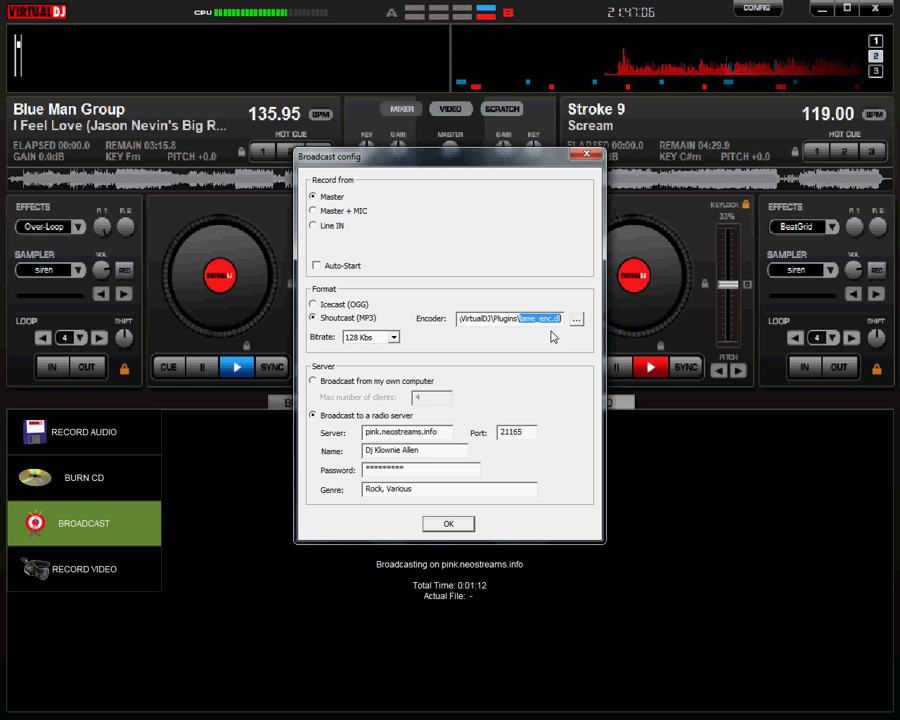
# - Keep the bitrate at 128 Kbs and select broadcasting from your own computer, 4 clients max
pyautogui.click(466, 318)
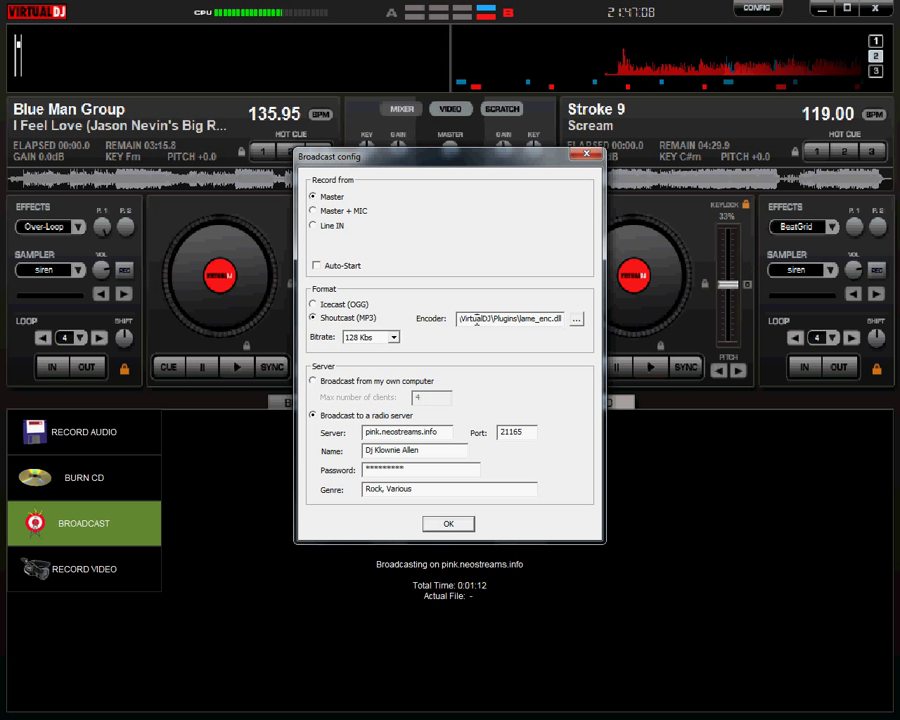
pyautogui.click(383, 338)
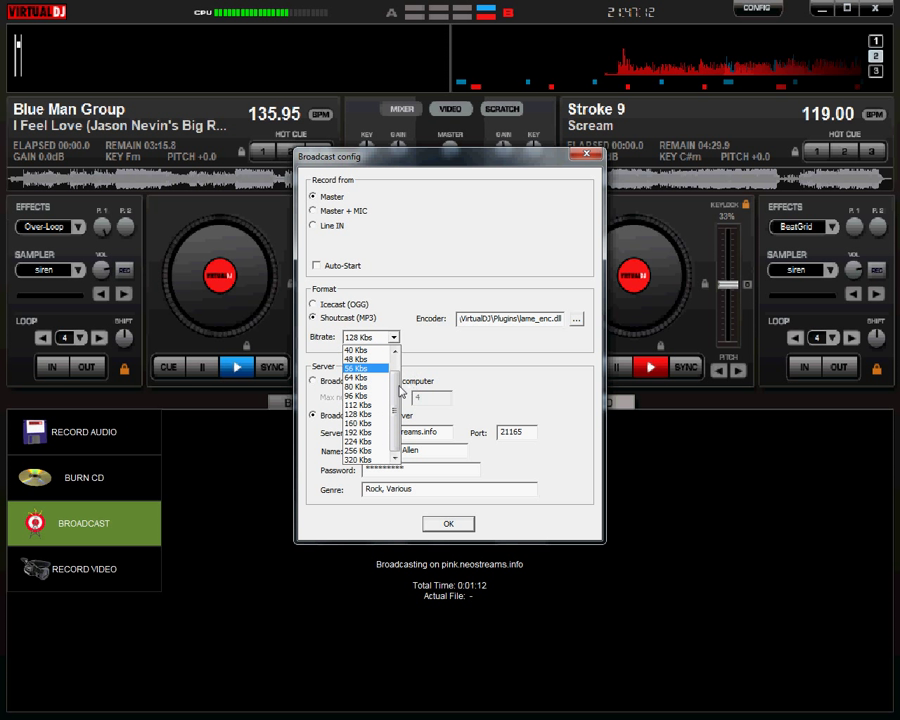
pyautogui.scroll(1, 385, 400)
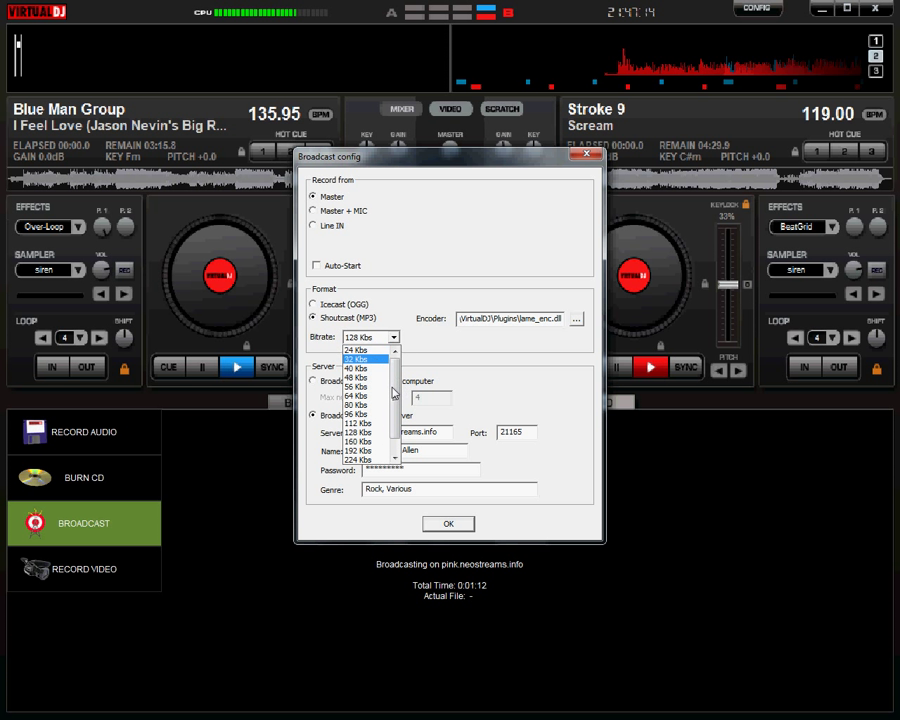
pyautogui.scroll(-1, 393, 437)
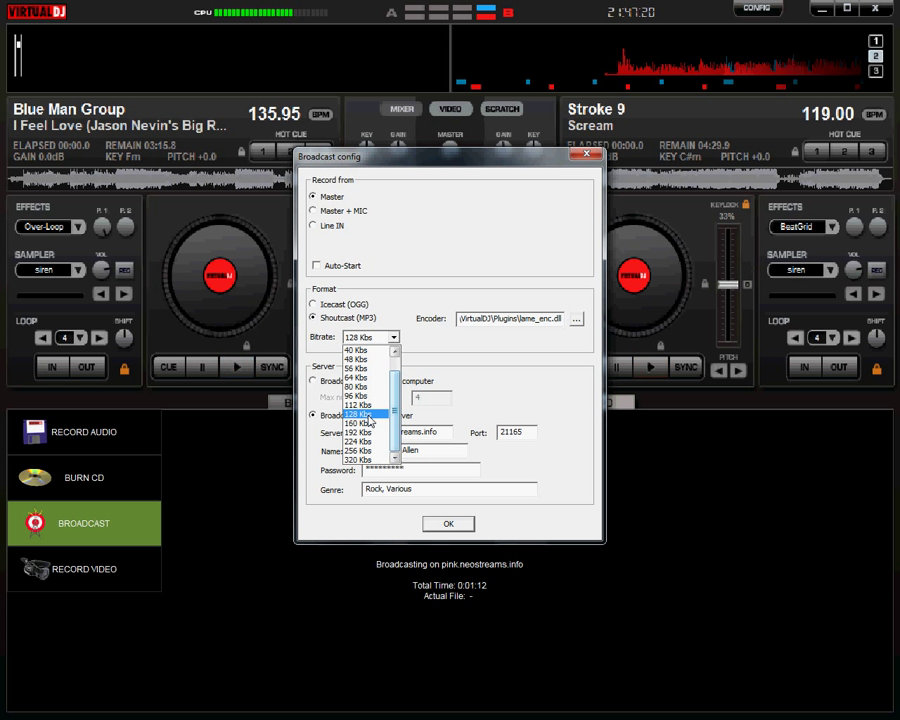
pyautogui.click(366, 416)
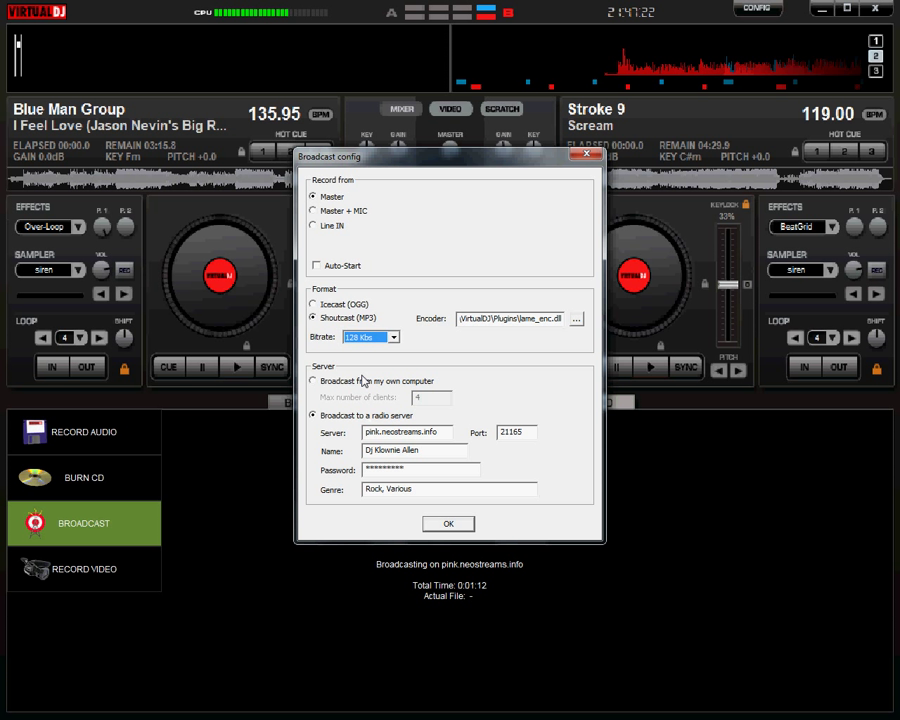
pyautogui.click(316, 384)
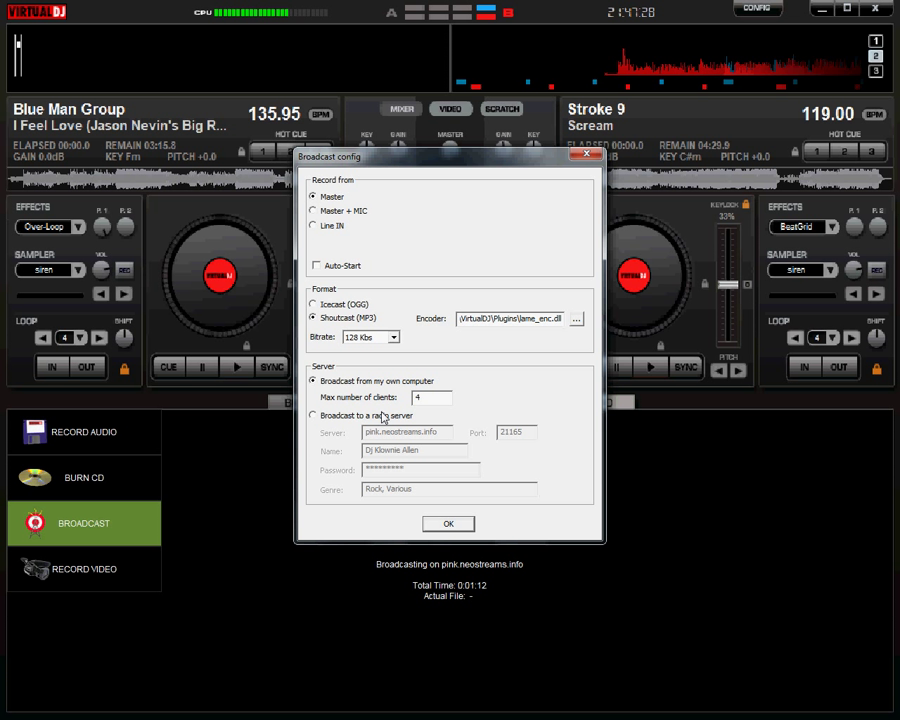
# - Select radio-server broadcasting and verify server pink.neostreams.info, port 21165, station name and password fields
pyautogui.click(350, 417)
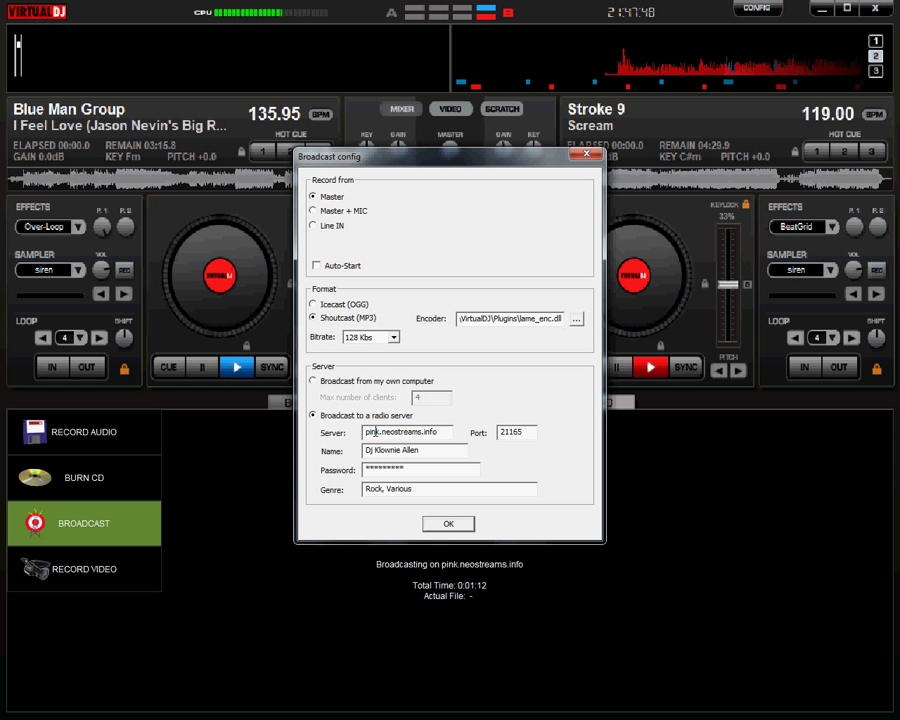
pyautogui.moveTo(366, 432); pyautogui.dragTo(444, 432)
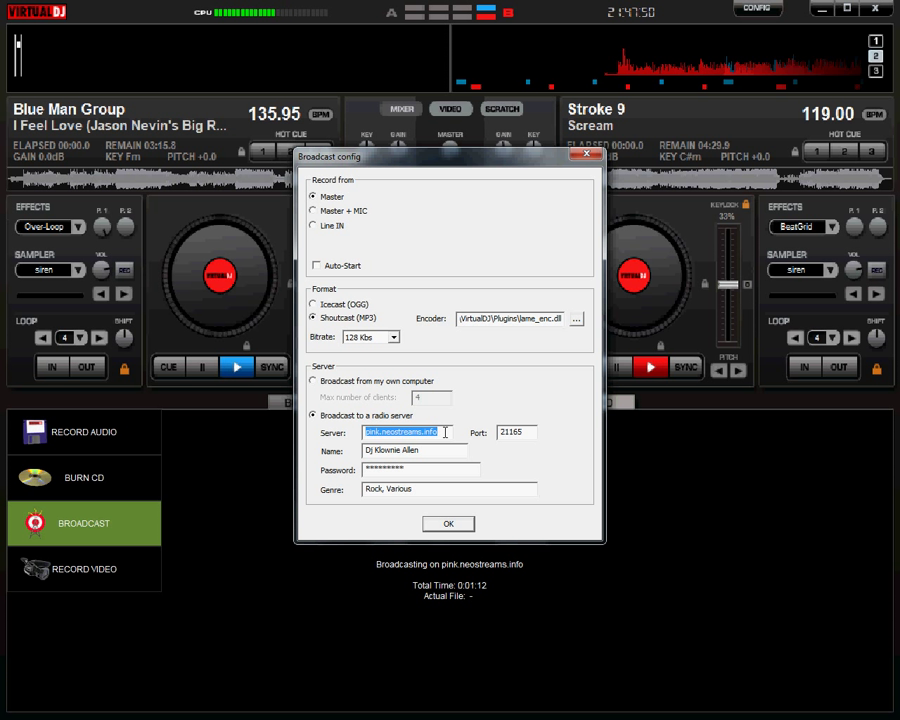
pyautogui.click(506, 432)
pyautogui.moveTo(500, 431); pyautogui.dragTo(530, 428)
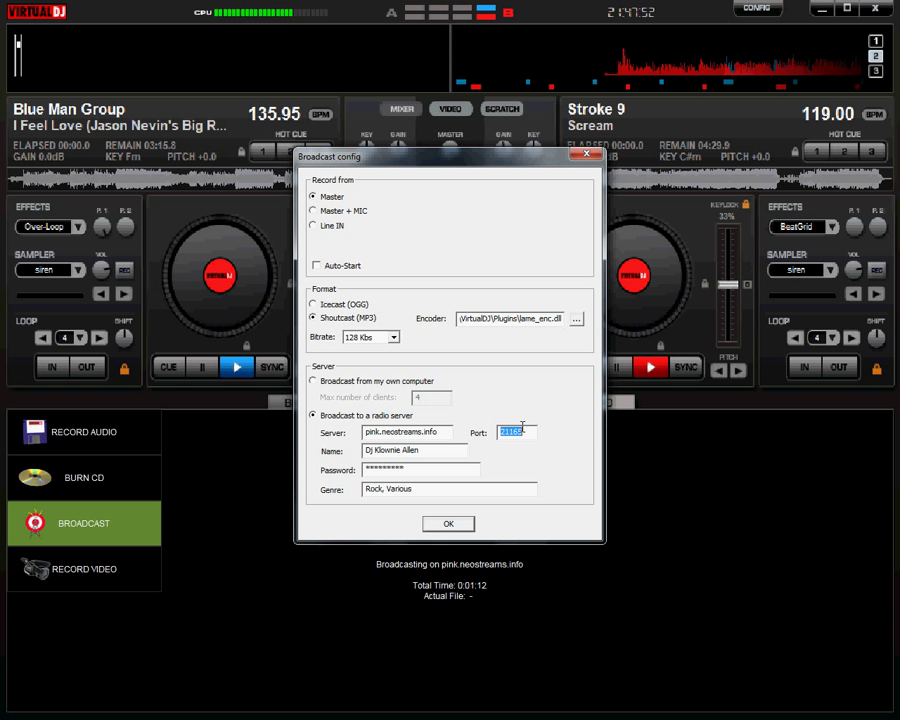
pyautogui.click(532, 432)
pyautogui.click(439, 448)
pyautogui.moveTo(439, 448); pyautogui.dragTo(359, 453)
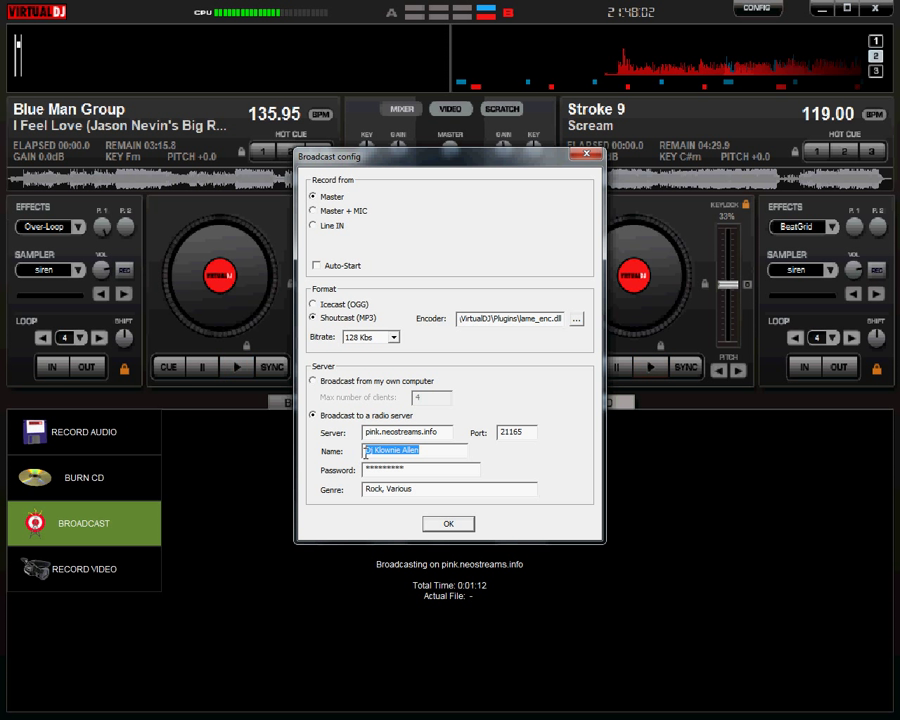
pyautogui.click(415, 455)
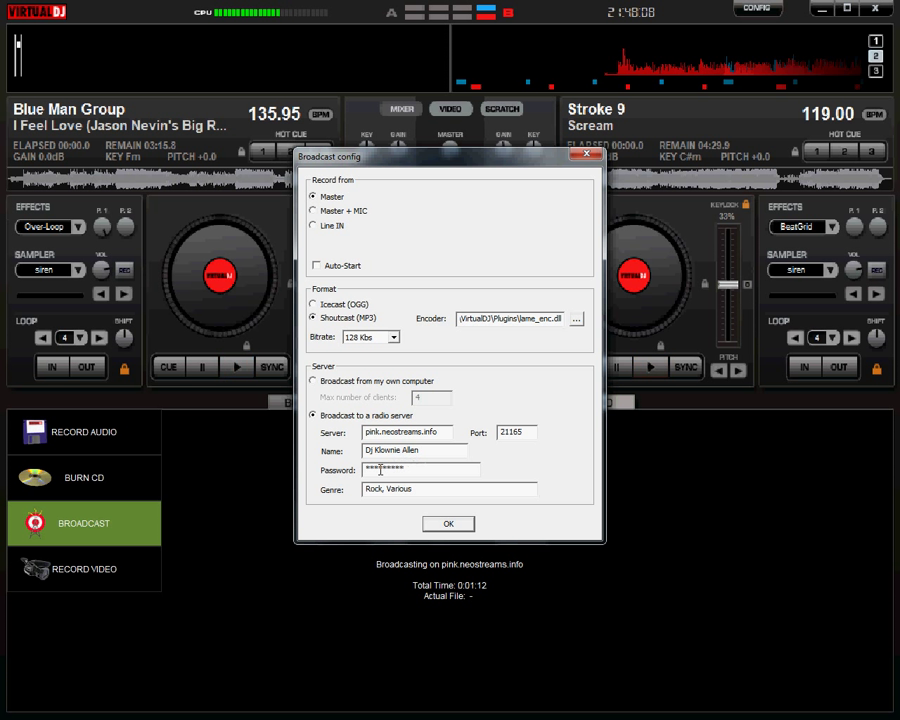
pyautogui.moveTo(410, 470); pyautogui.dragTo(370, 472)
pyautogui.click(411, 471)
# - Confirm the broadcast settings and start broadcasting, restarting the stream after a brief stop
pyautogui.click(445, 527)
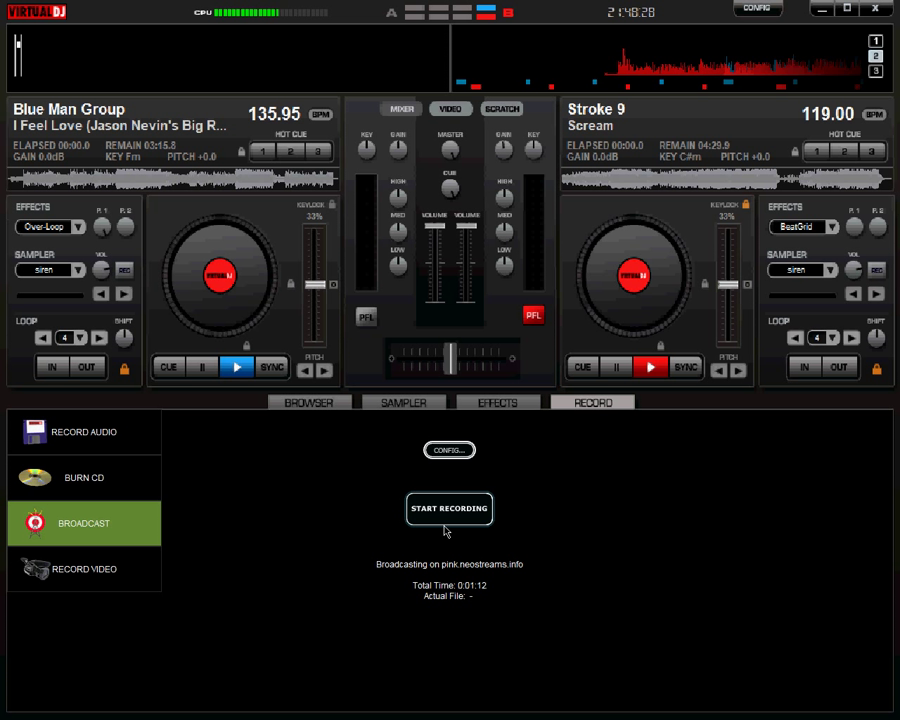
pyautogui.click(445, 500)
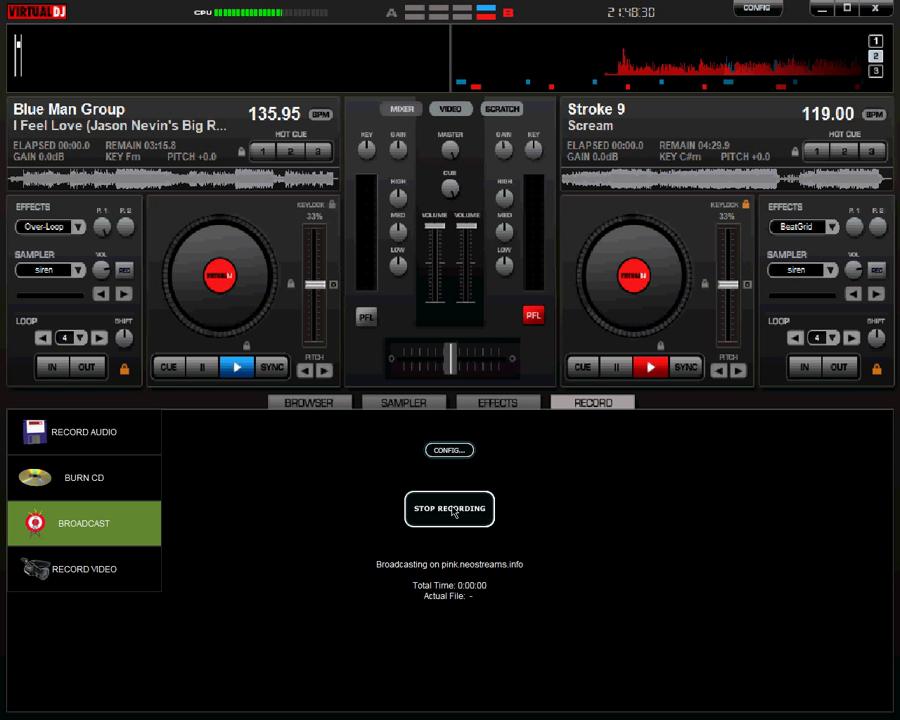
pyautogui.click(472, 510)
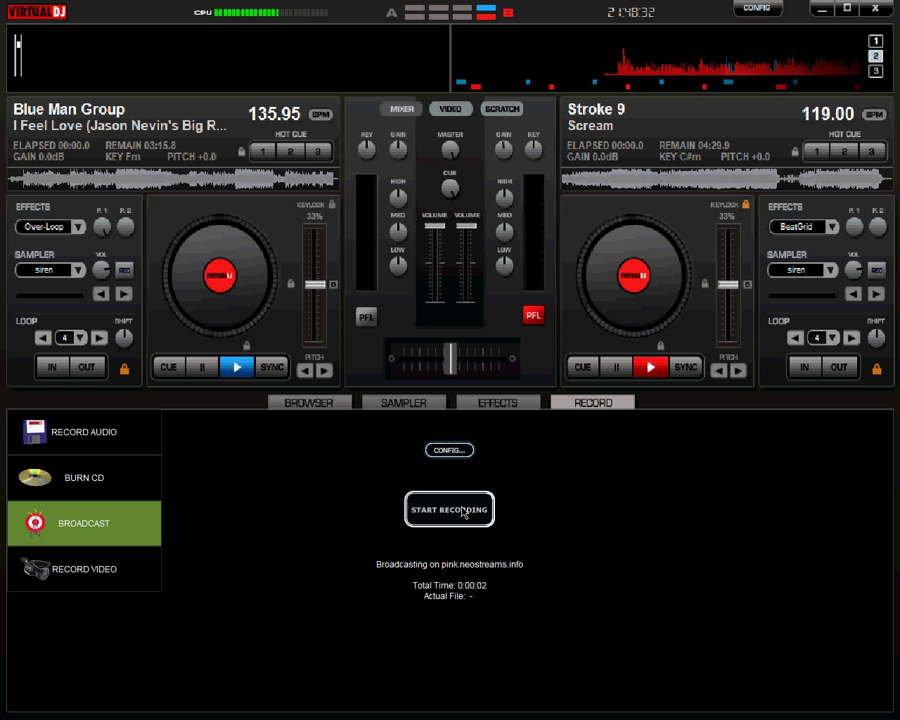
pyautogui.click(451, 514)
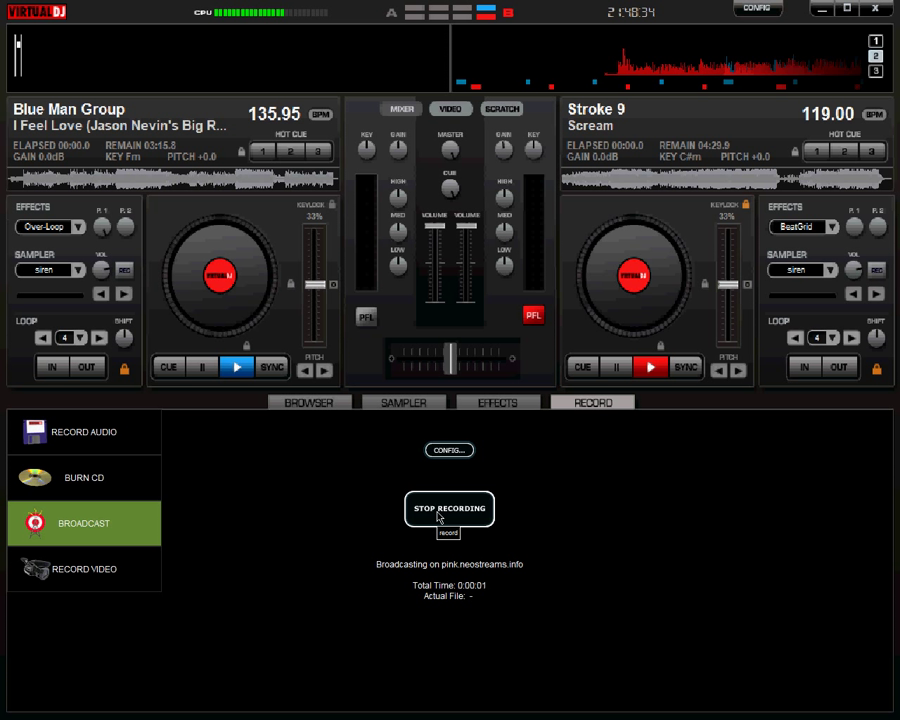